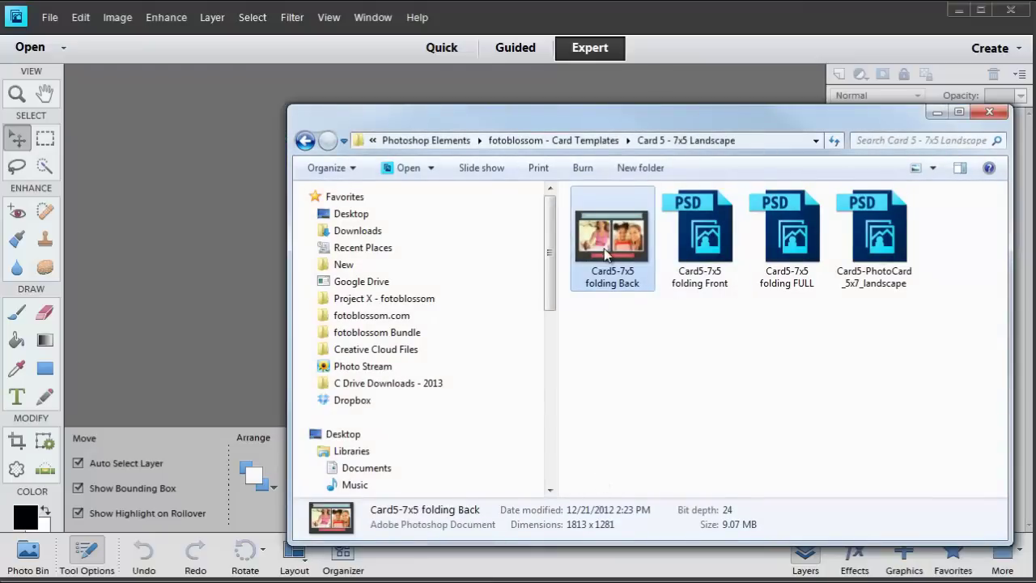
# Step: Open the Card5-7x5 folding Back template and return to the Expert workspace
pyautogui.doubleClick(617, 241)
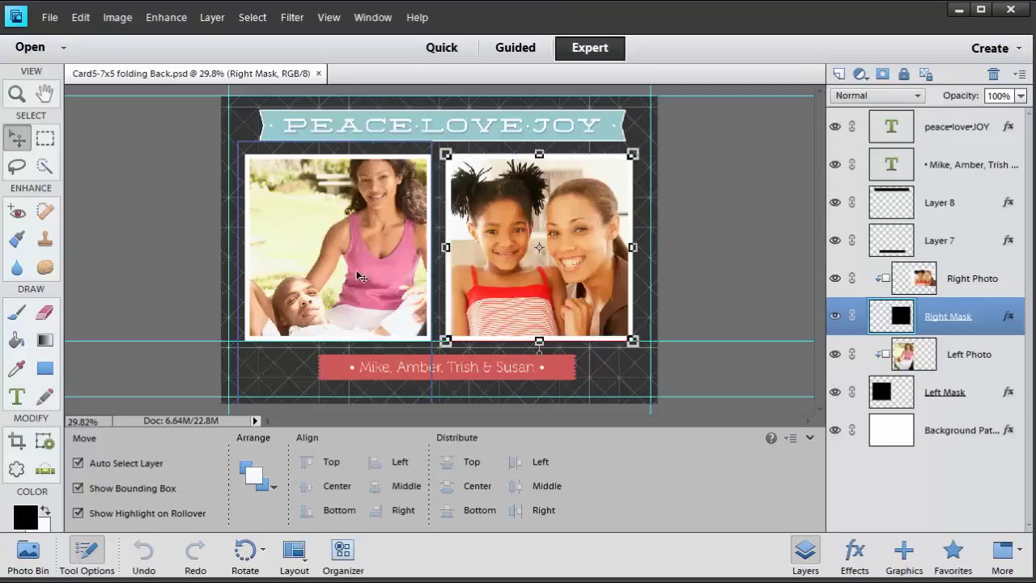
pyautogui.click(442, 49)
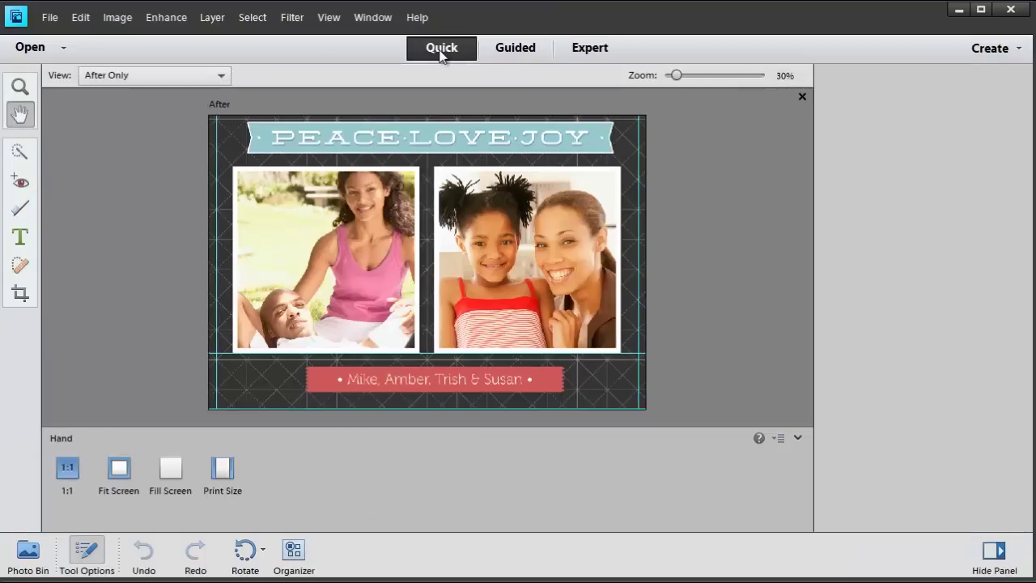
pyautogui.click(590, 48)
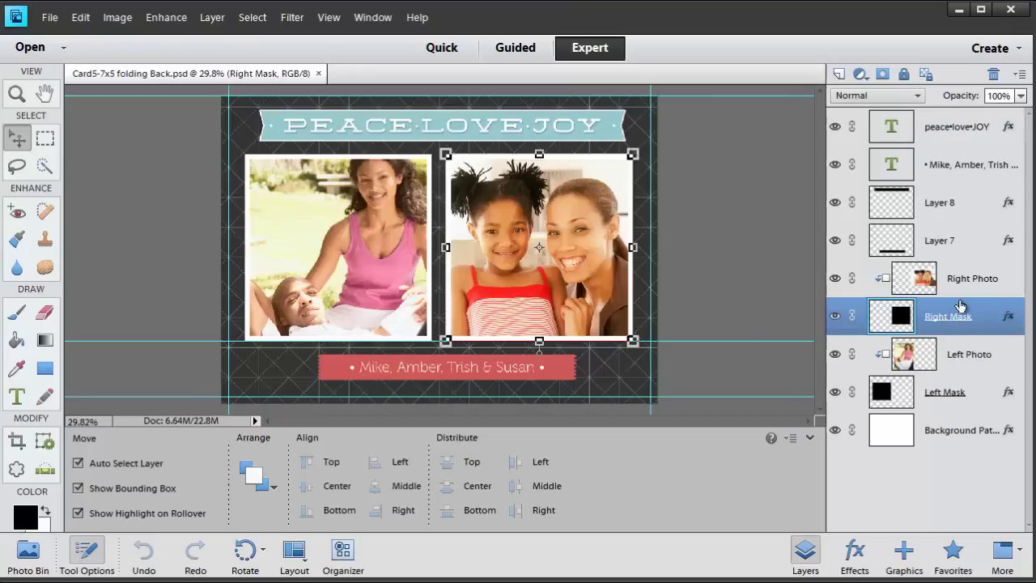
# Step: Confirm the left frame's layer by toggling Left Photo's visibility, then select Left Photo
pyautogui.click(836, 356)
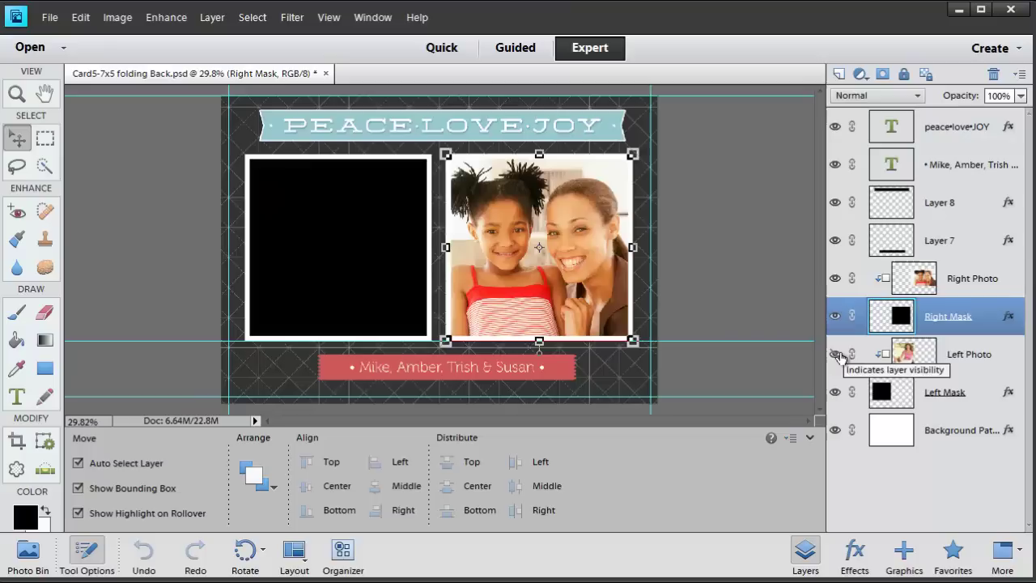
pyautogui.click(837, 358)
pyautogui.click(962, 357)
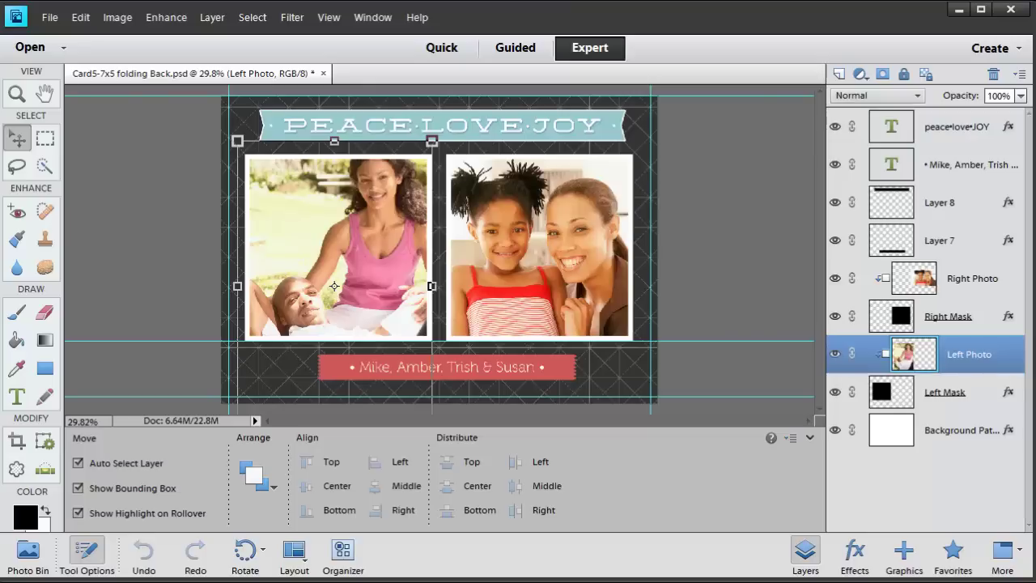
# Step: Open the baby photo 6-6-08_1.jpg from the photos folder with Adobe Photoshop Elements 11
pyautogui.moveTo(1035, 135); pyautogui.dragTo(473, 134)
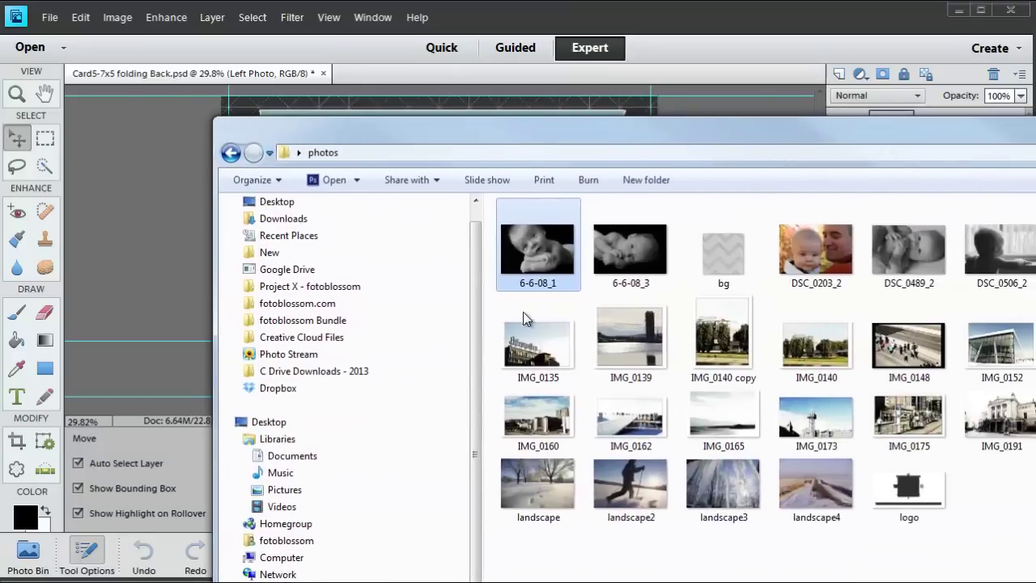
pyautogui.rightClick(541, 246)
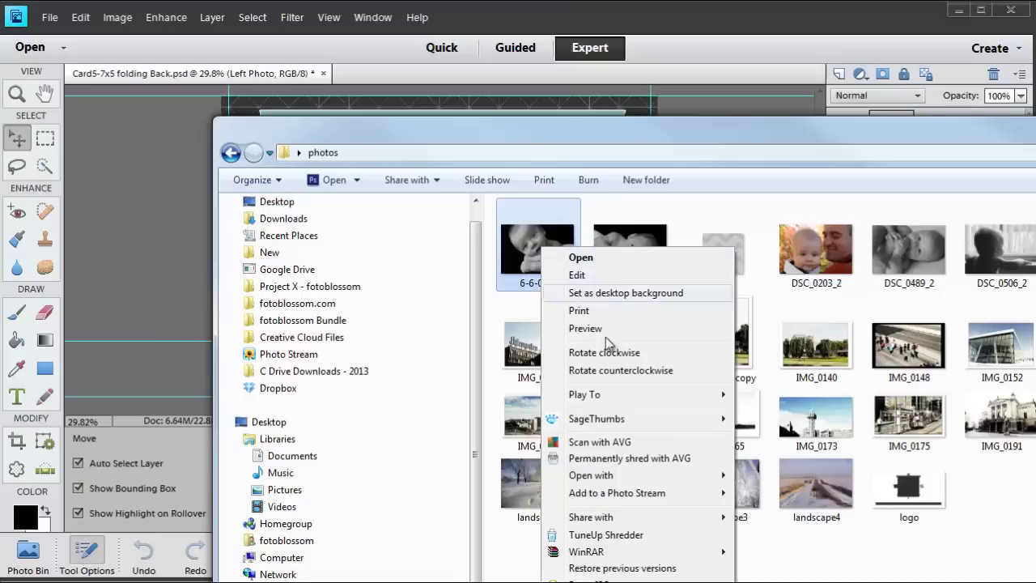
pyautogui.moveTo(626, 496)
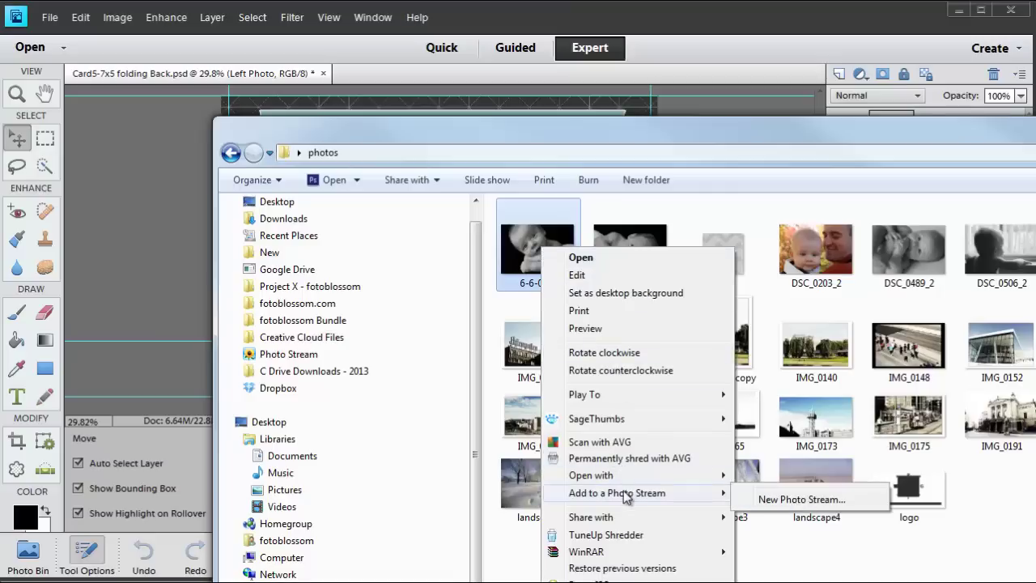
pyautogui.moveTo(615, 476)
pyautogui.click(791, 506)
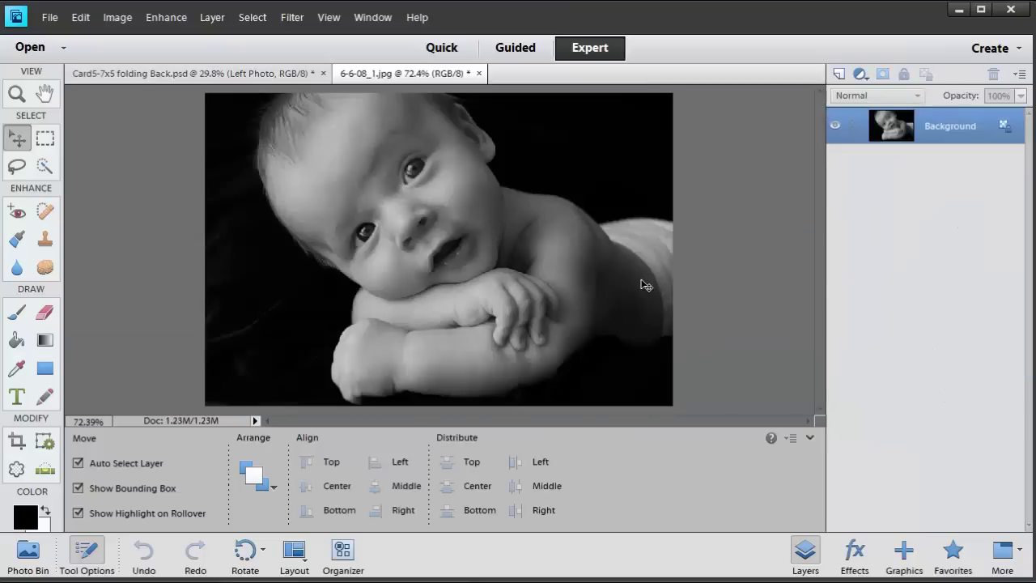
# Step: Select and copy the whole baby photo, then return to Card5-7x5 folding Back.psd
pyautogui.click(644, 285)
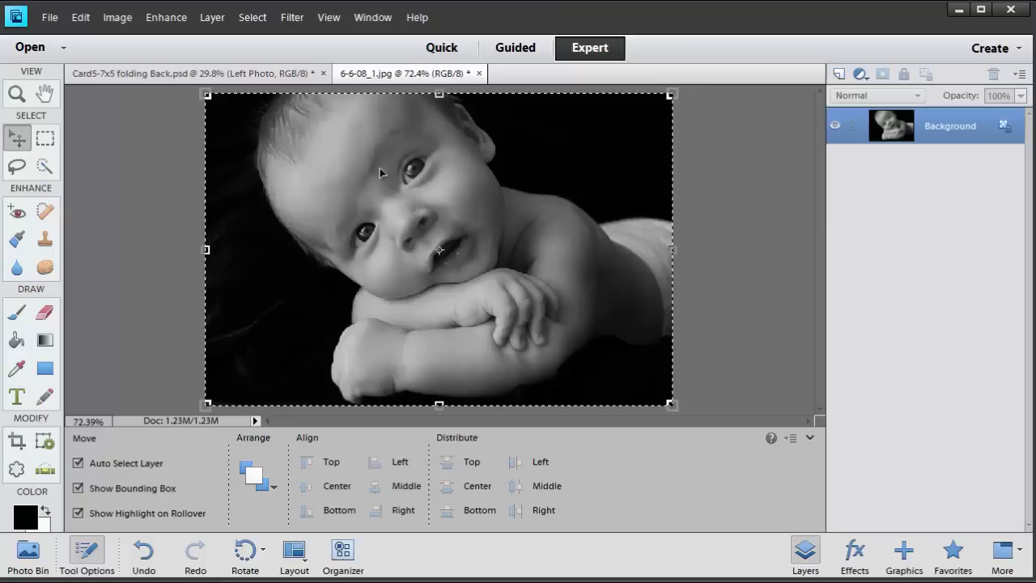
pyautogui.click(259, 75)
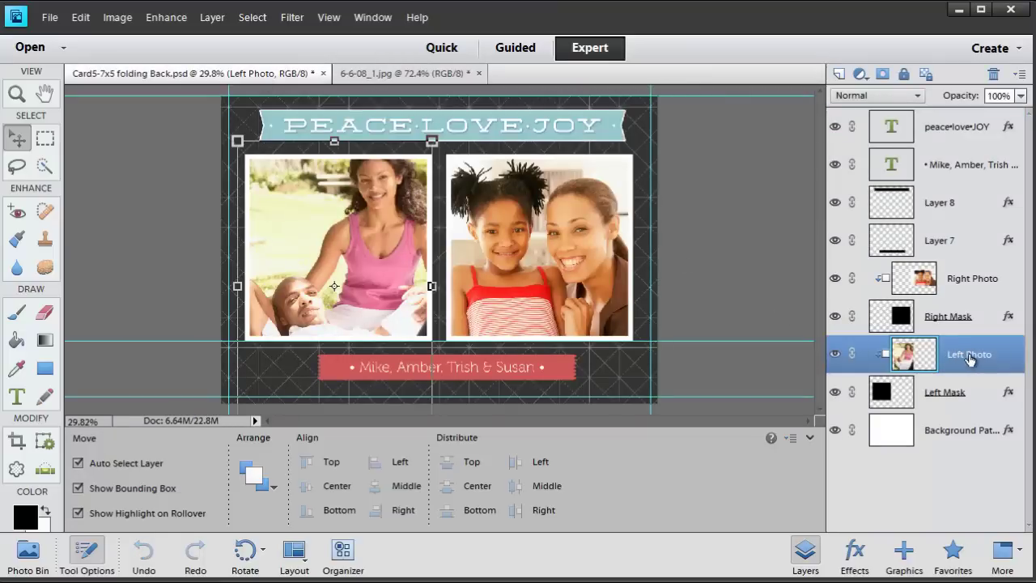
# Step: Paste the baby photo over the left frame and enlarge it to about 148%
pyautogui.hotkey('ctrl', 'v')
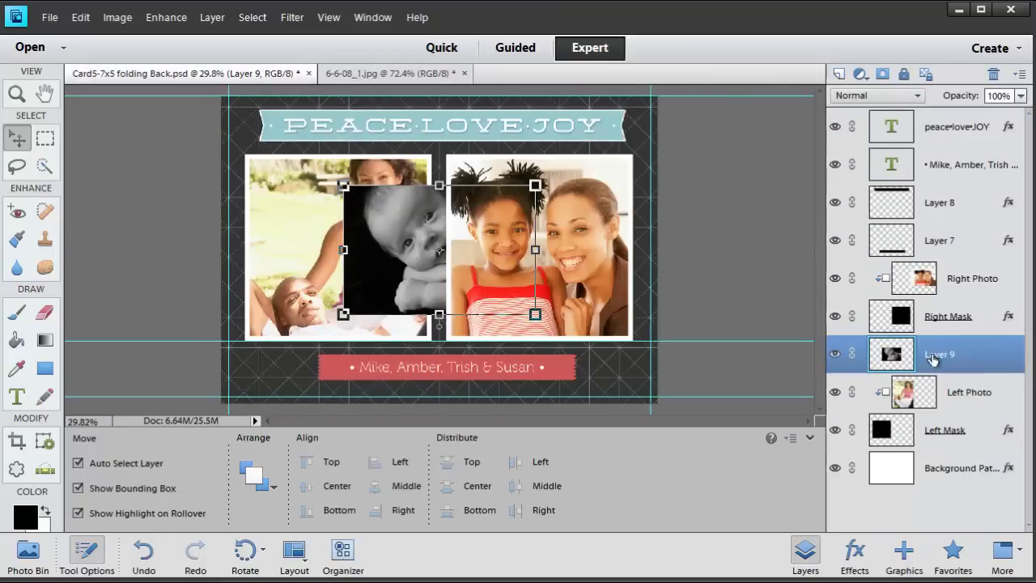
pyautogui.moveTo(450, 292); pyautogui.dragTo(291, 247)
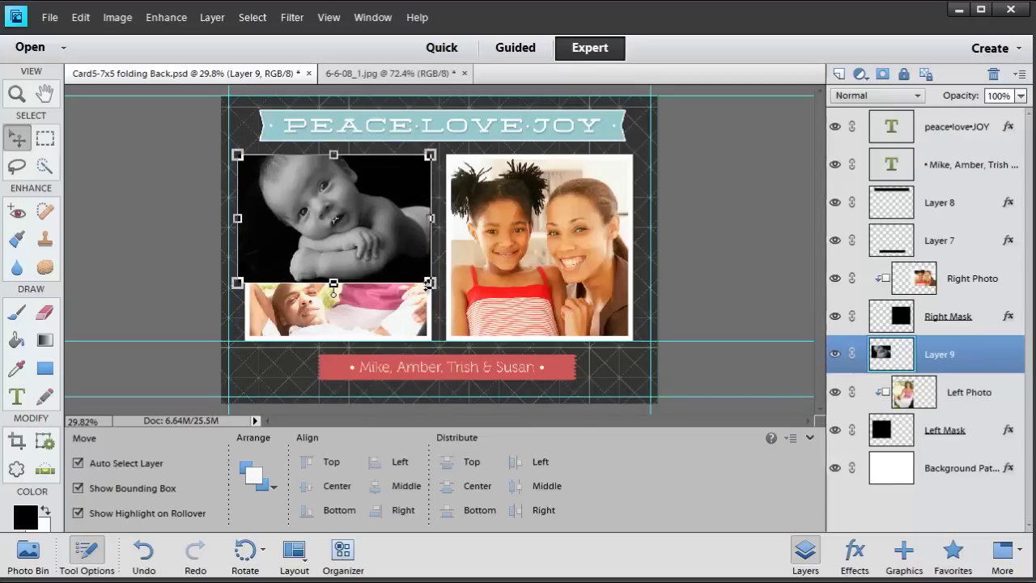
pyautogui.click(429, 282)
pyautogui.moveTo(429, 283); pyautogui.dragTo(512, 366)
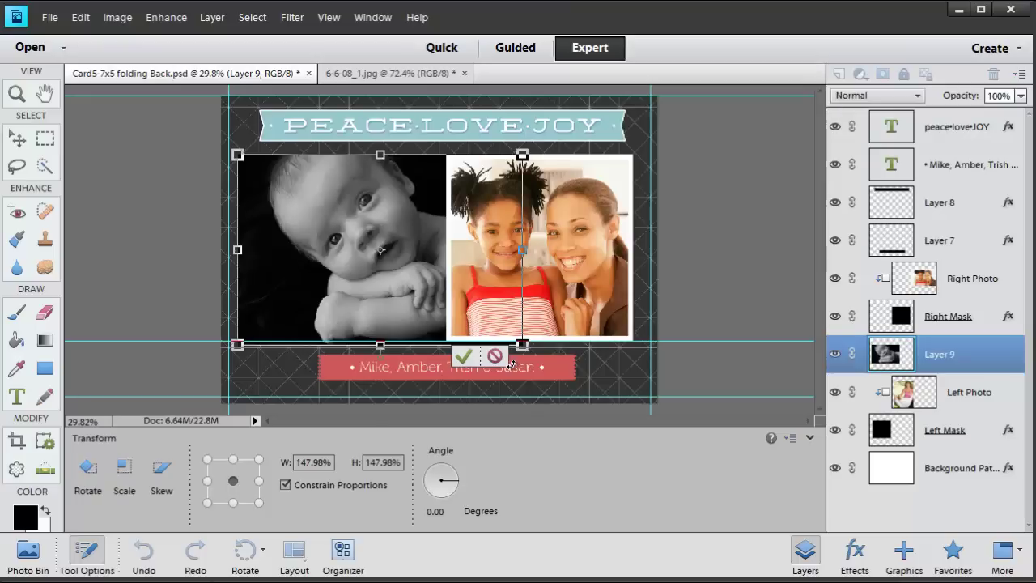
pyautogui.click(464, 357)
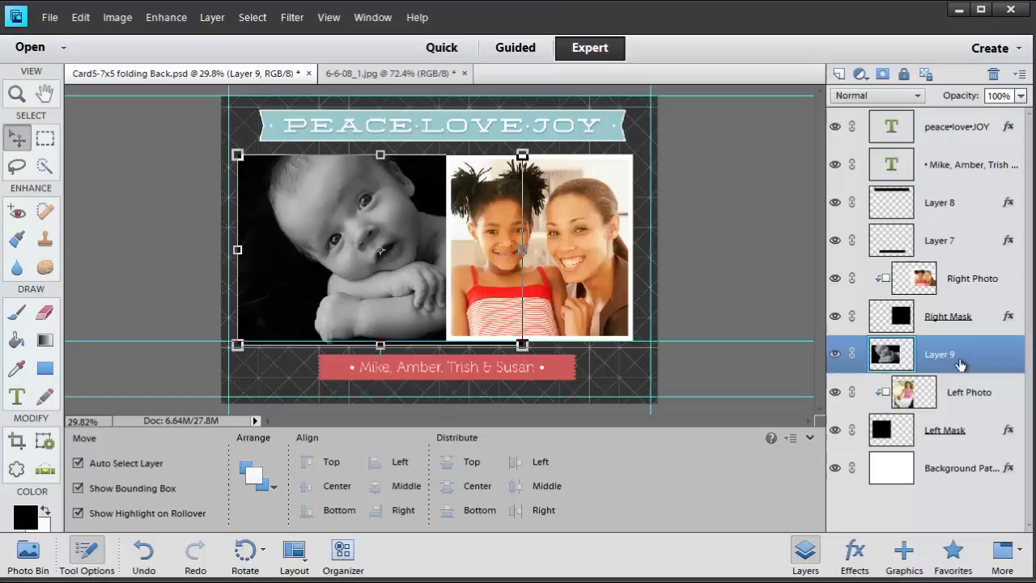
# Step: Move Layer 9 below Left Photo, hide Left Photo, and center the baby in the frame
pyautogui.moveTo(961, 365); pyautogui.dragTo(961, 409)
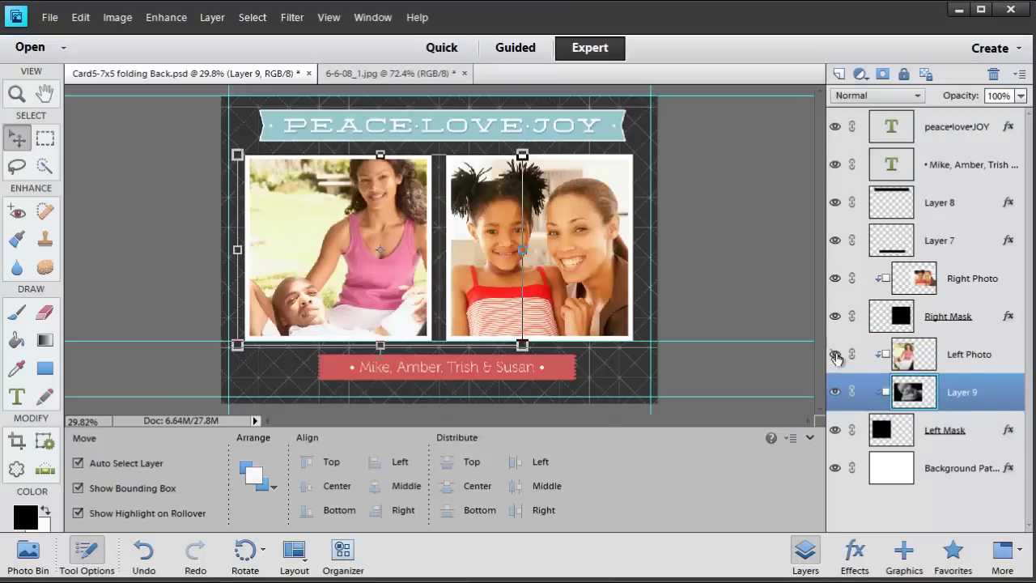
pyautogui.click(835, 354)
pyautogui.click(835, 354)
pyautogui.click(835, 355)
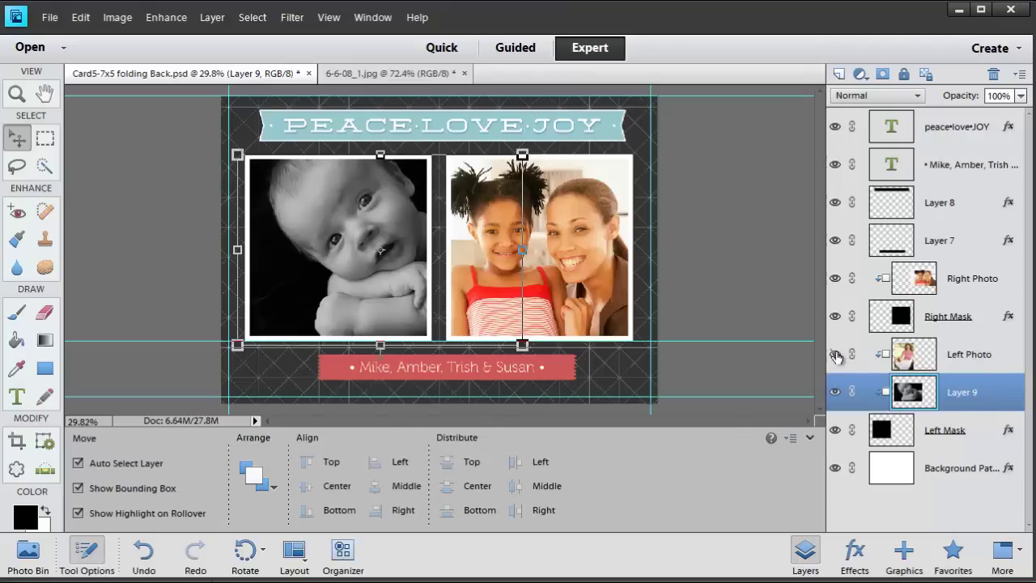
pyautogui.moveTo(388, 293); pyautogui.dragTo(352, 288)
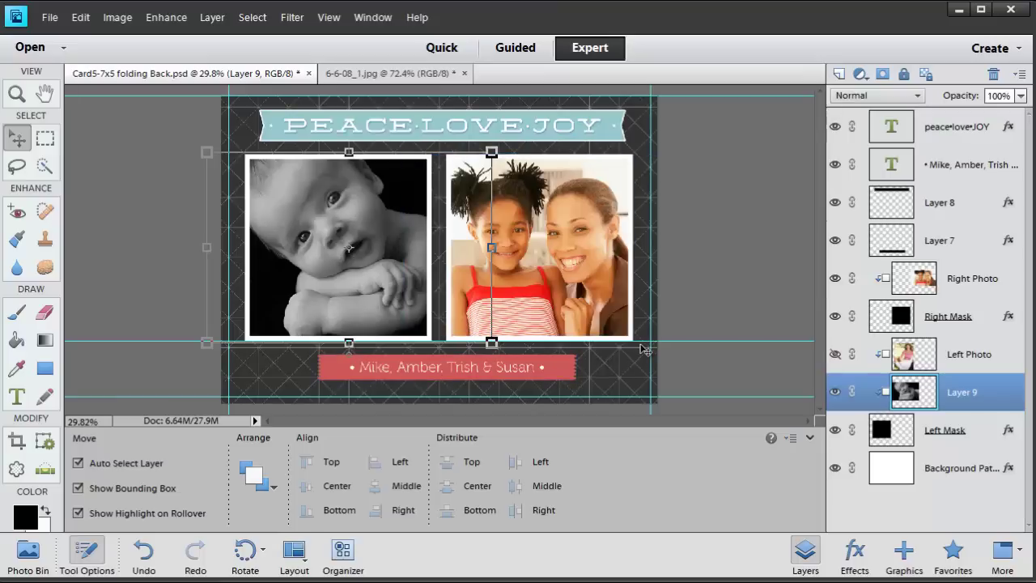
# Step: Deselect the baby photo layer and select the Background Pattern layer
pyautogui.click(707, 290)
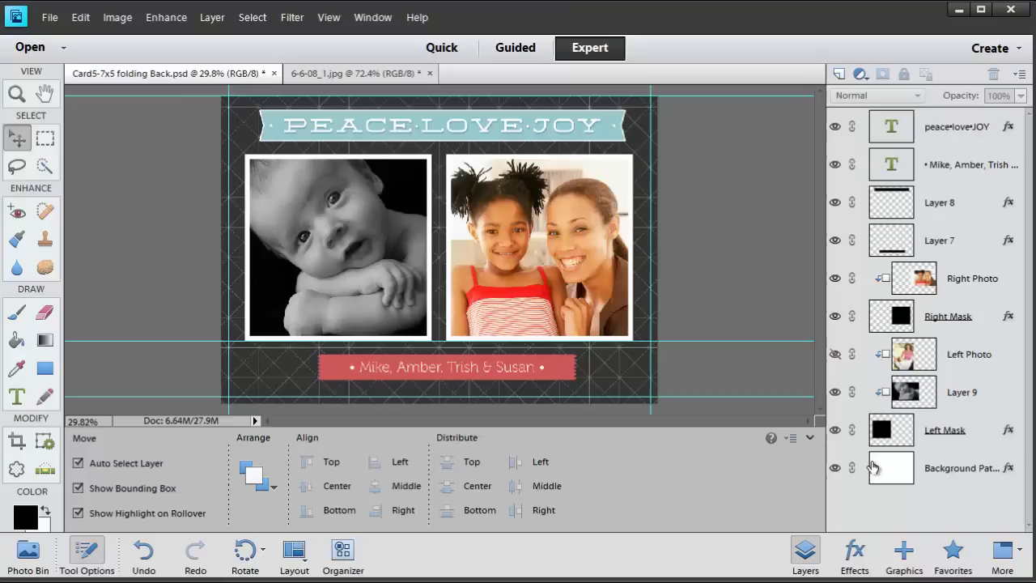
pyautogui.click(943, 474)
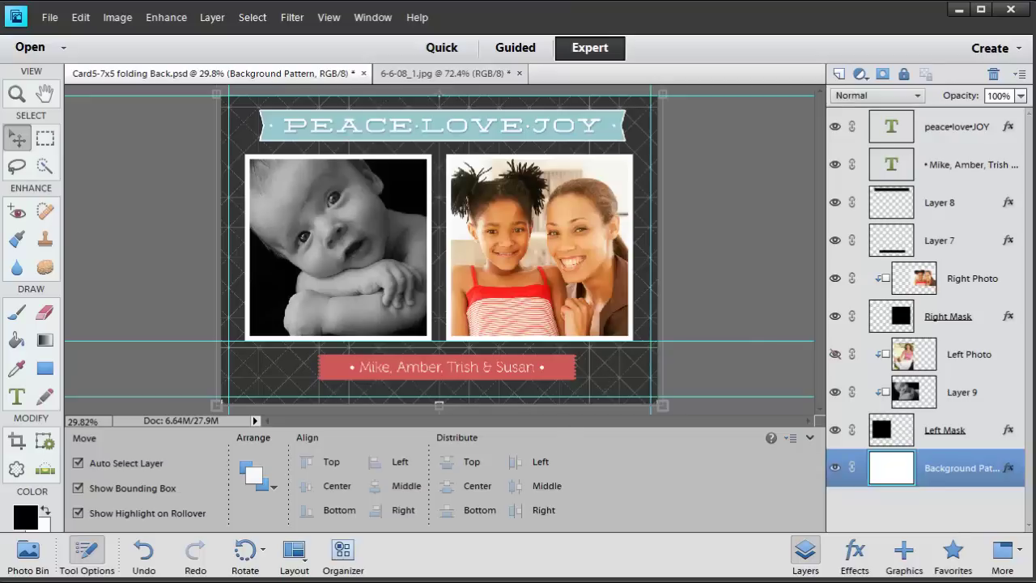
# Step: In Firefox, scroll to the 57 Free Patterns for Photoshop post
pyautogui.hotkey('alt', 'Tab')
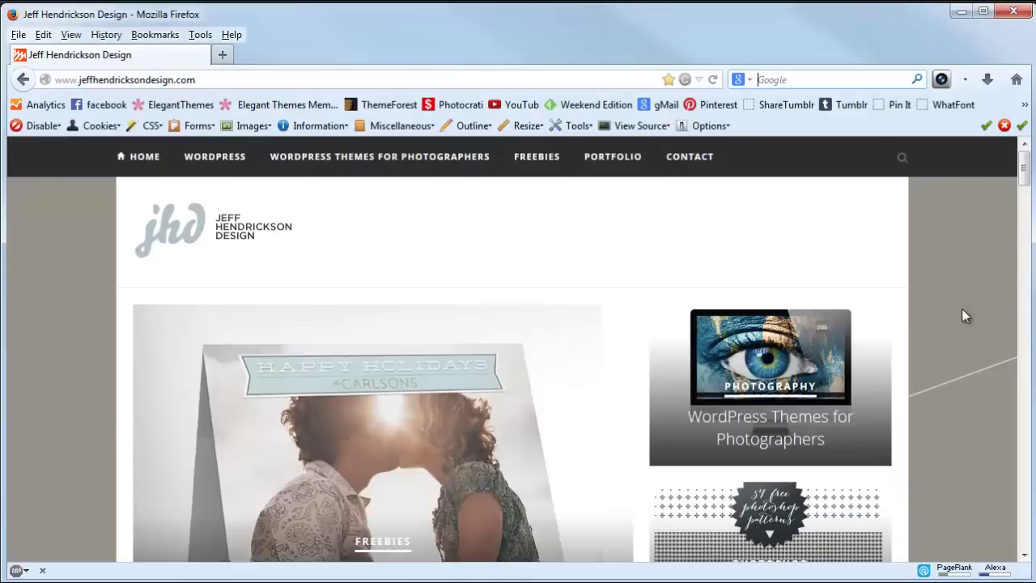
pyautogui.scroll(-6, 1021, 182)
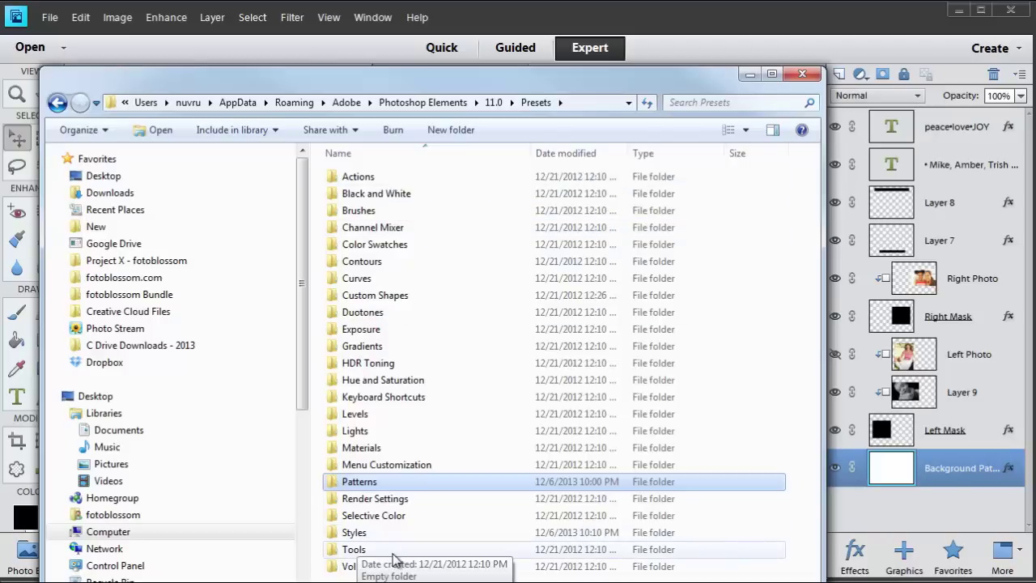
# Step: Check the fotoblossom file in the Presets\Patterns folder, then close the Explorer windows
pyautogui.doubleClick(376, 483)
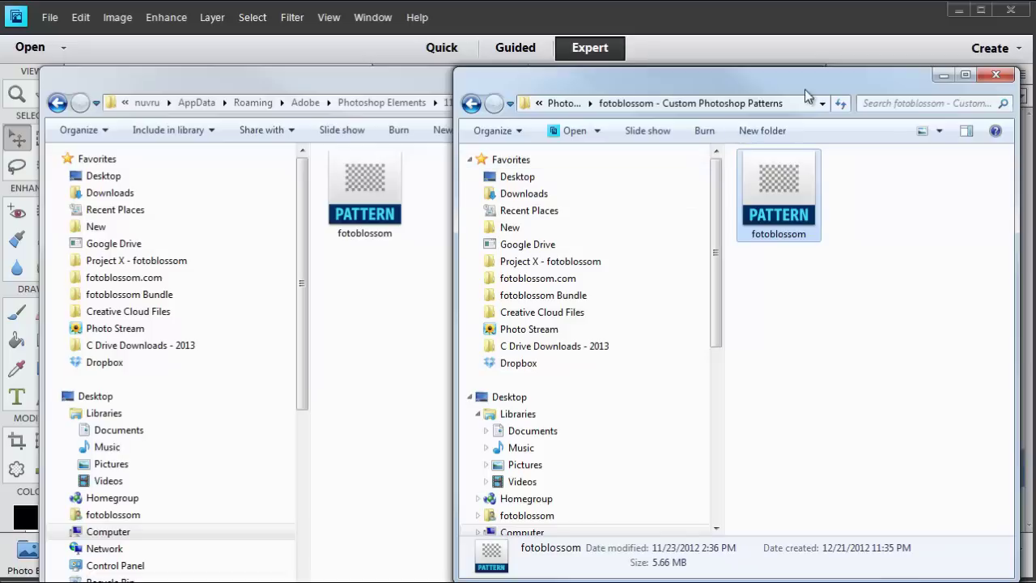
pyautogui.click(941, 77)
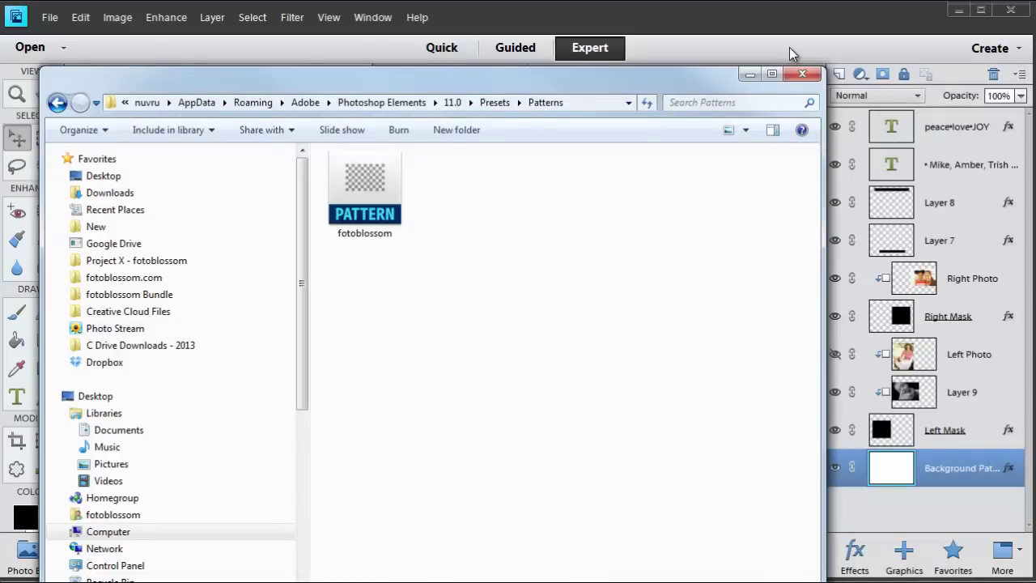
pyautogui.hotkey('alt', 'F4')
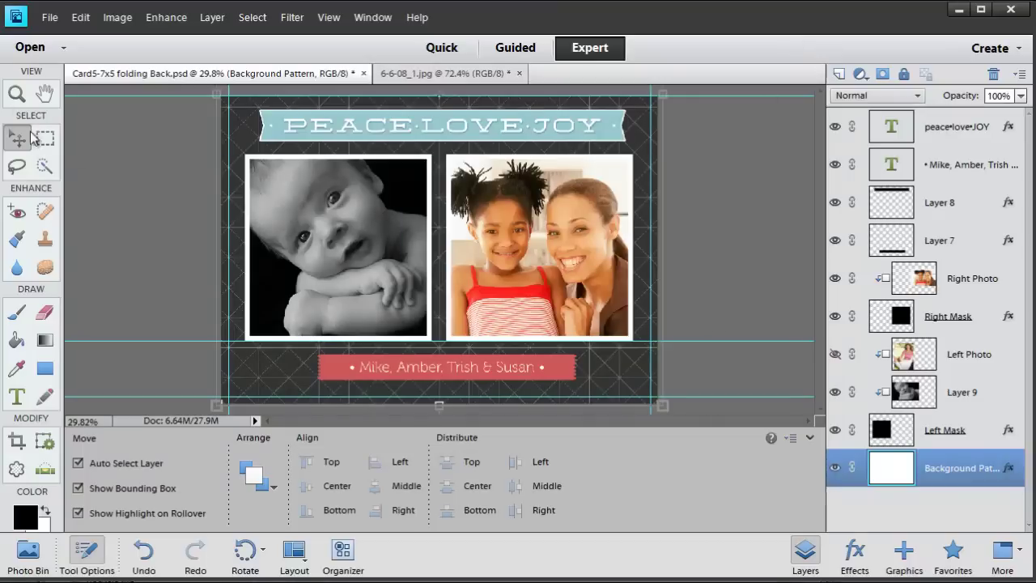
# Step: Select the Background Pattern layer and bring up the new fill or adjustment layer menu
pyautogui.click(154, 195)
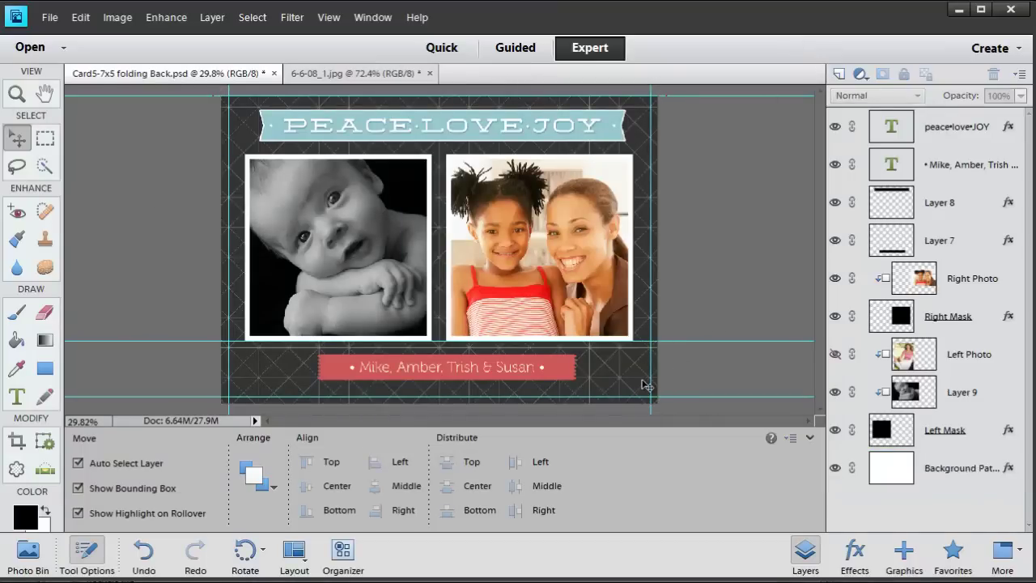
pyautogui.click(965, 476)
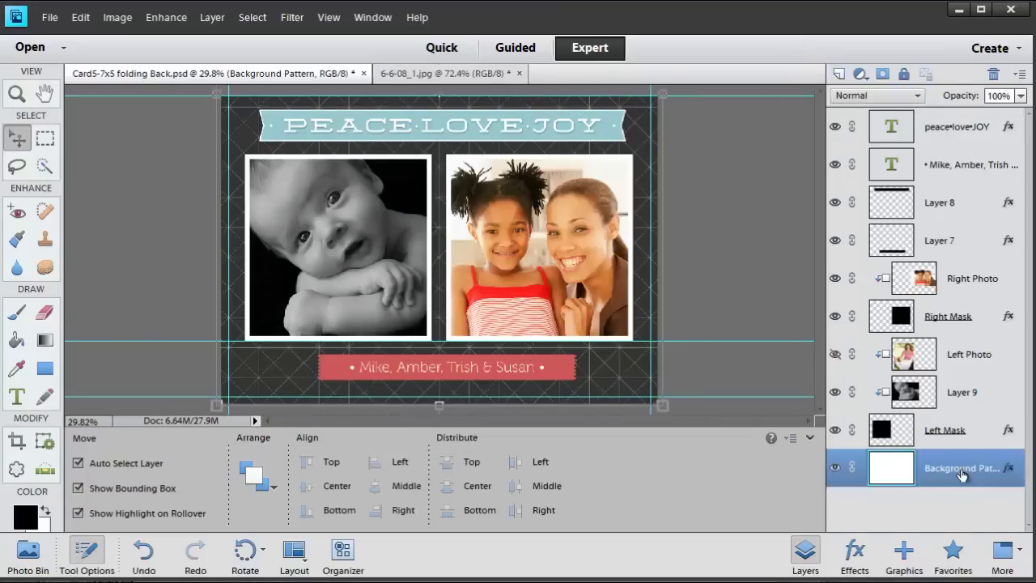
pyautogui.click(859, 77)
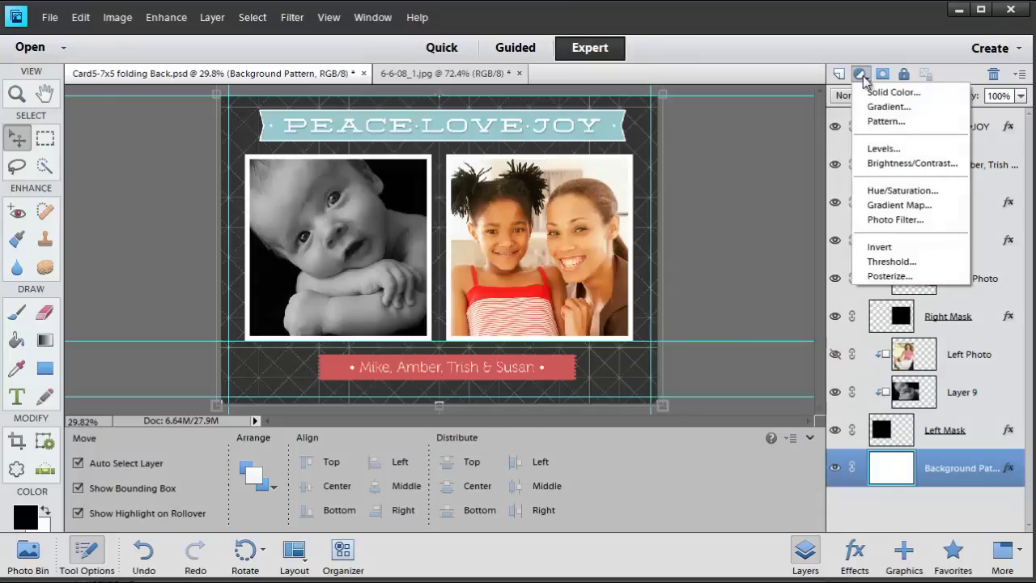
# Step: Add a Pattern fill, preview cream textured, dotted and grey drops patterns, scaling to 21%
pyautogui.click(885, 120)
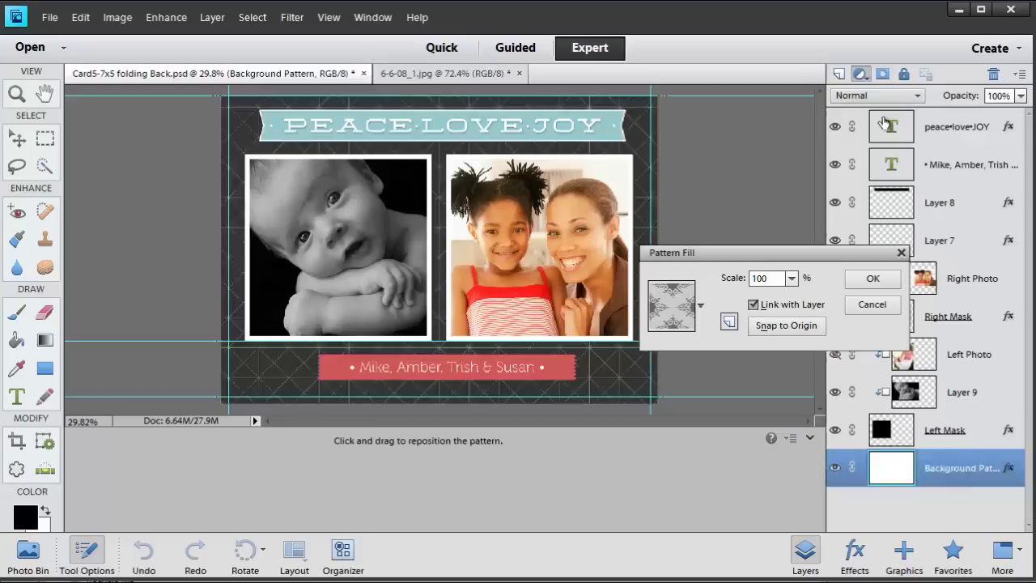
pyautogui.click(700, 305)
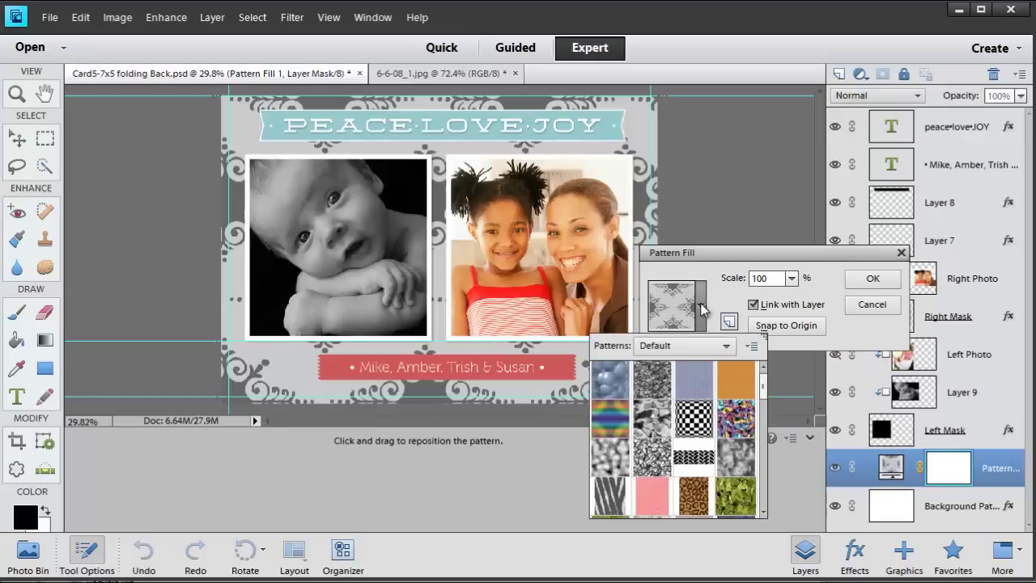
pyautogui.moveTo(763, 391); pyautogui.dragTo(758, 451)
pyautogui.scroll(-8, 736, 433)
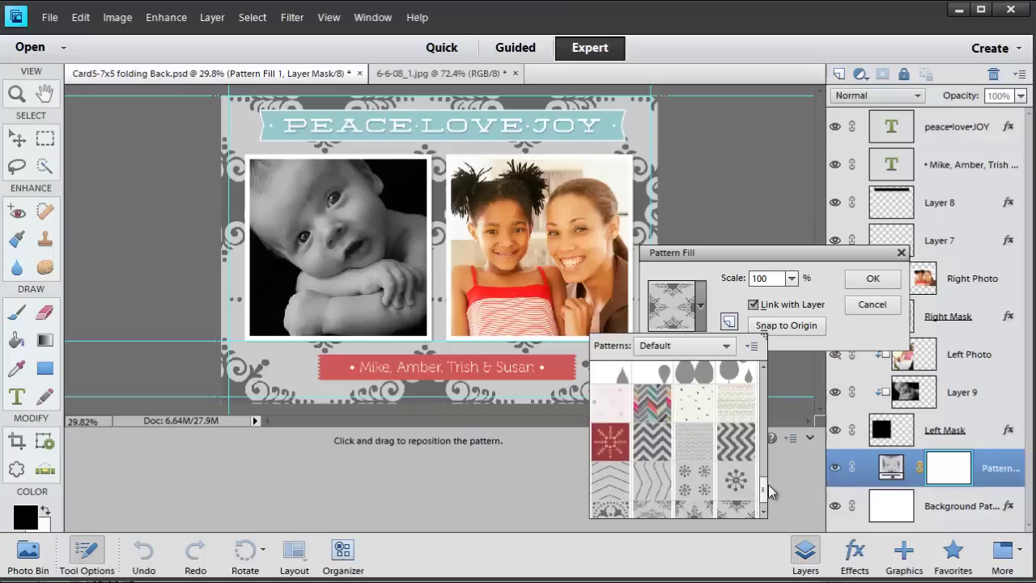
pyautogui.scroll(3, 765, 493)
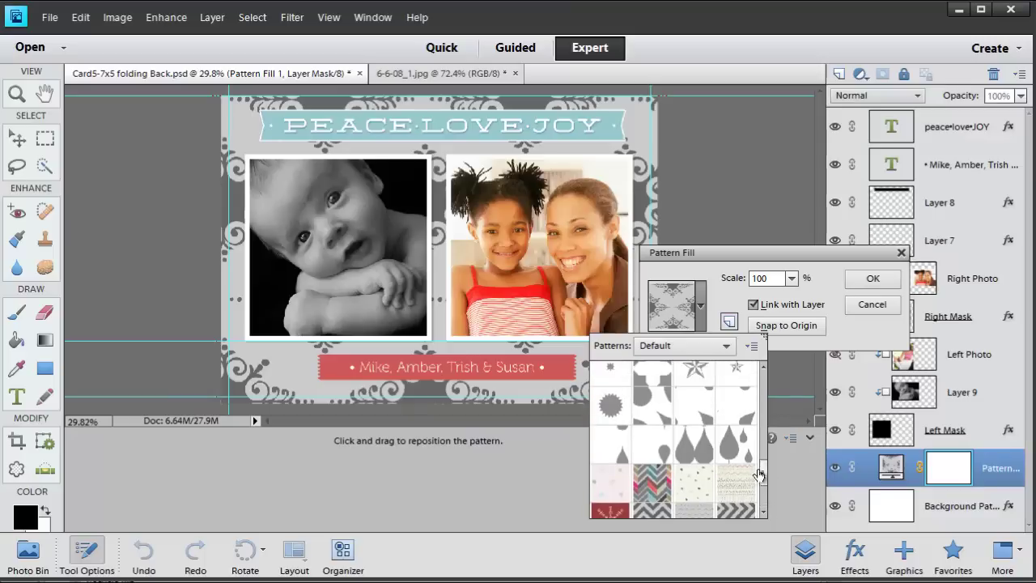
pyautogui.click(739, 488)
pyautogui.click(696, 483)
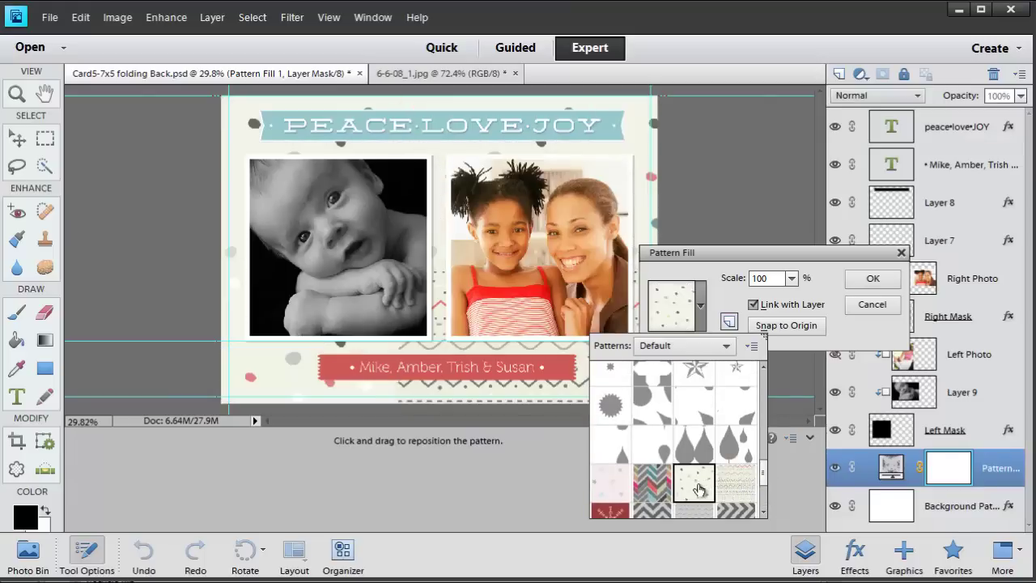
pyautogui.click(692, 454)
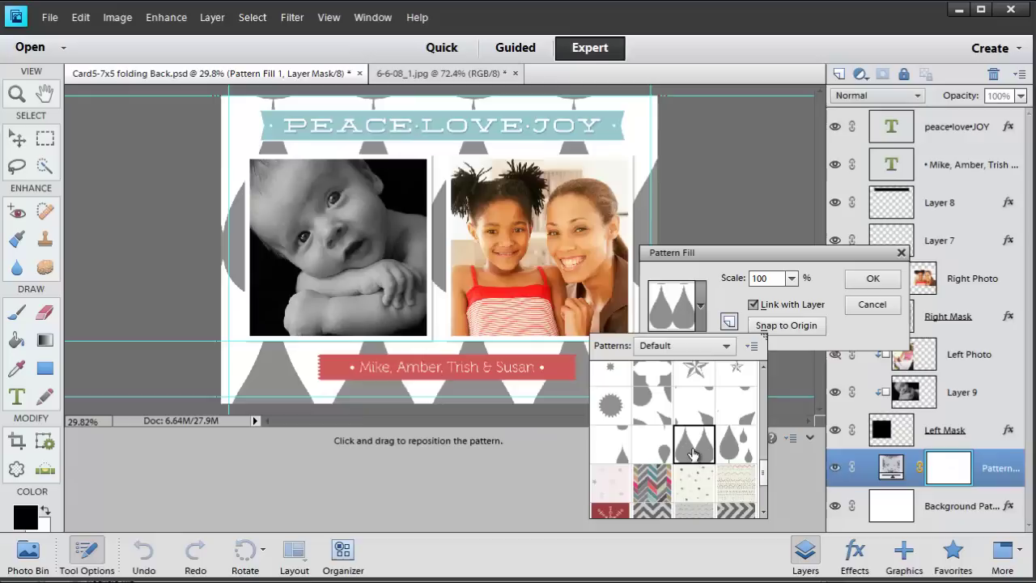
pyautogui.moveTo(737, 278); pyautogui.dragTo(676, 287)
# Step: Preview grey starburst and snowflake patterns, then cancel the pattern fill
pyautogui.click(701, 307)
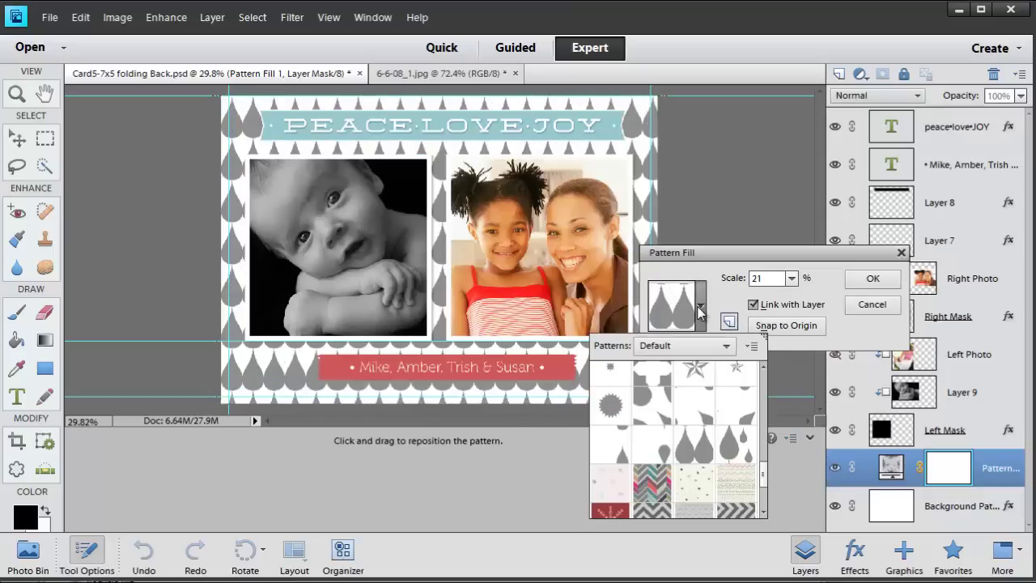
pyautogui.click(610, 402)
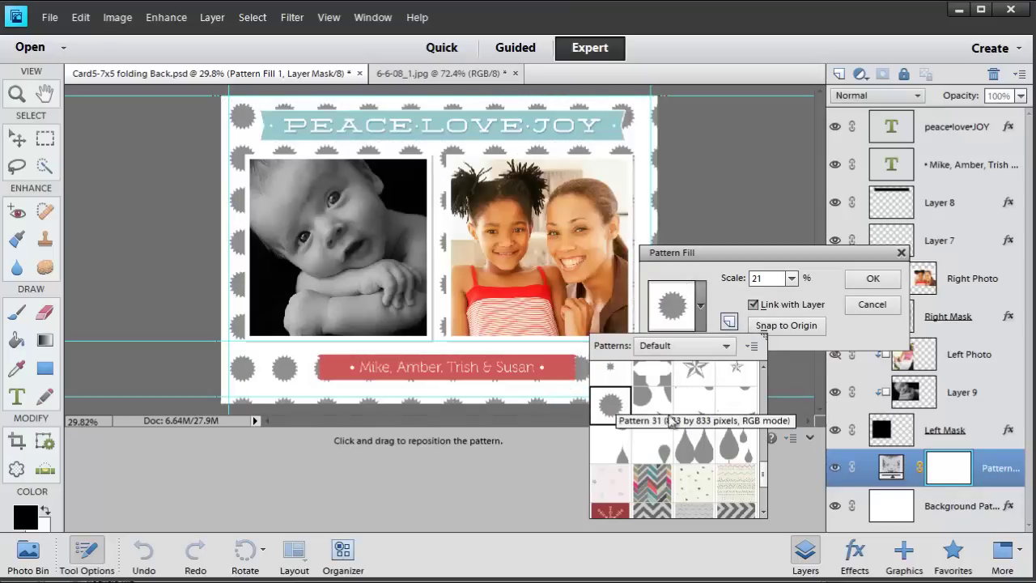
pyautogui.moveTo(765, 478)
pyautogui.mouseDown()
pyautogui.moveTo(765, 492)
pyautogui.moveTo(767, 458)
pyautogui.mouseUp()
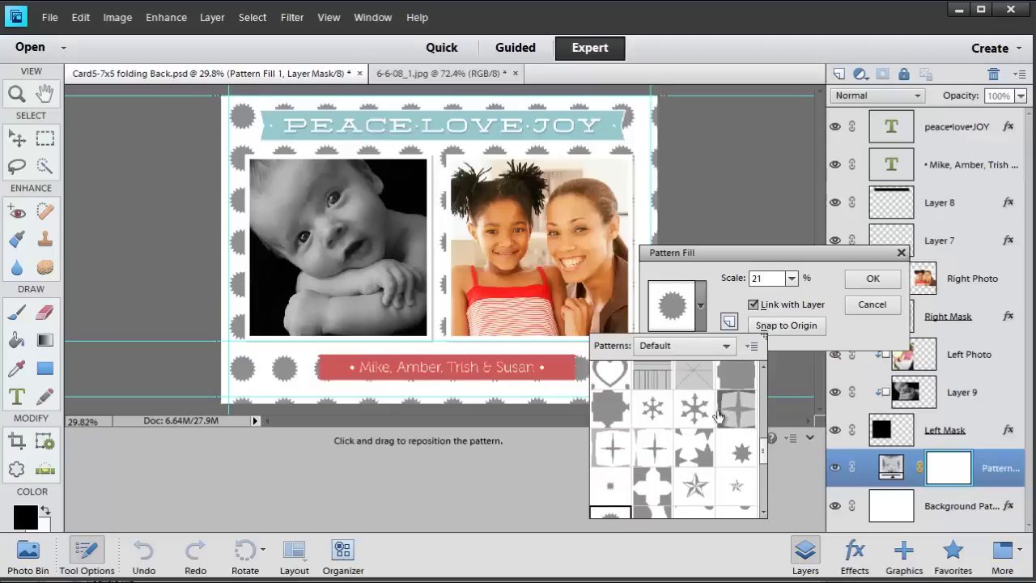
pyautogui.click(702, 305)
pyautogui.click(701, 305)
pyautogui.moveTo(764, 457); pyautogui.dragTo(754, 508)
pyautogui.click(690, 458)
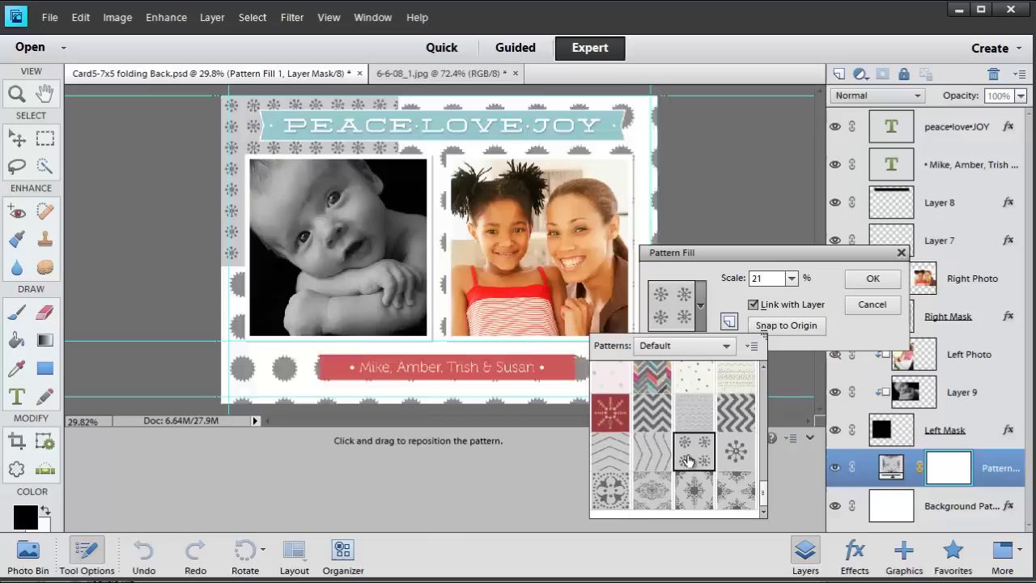
pyautogui.click(734, 302)
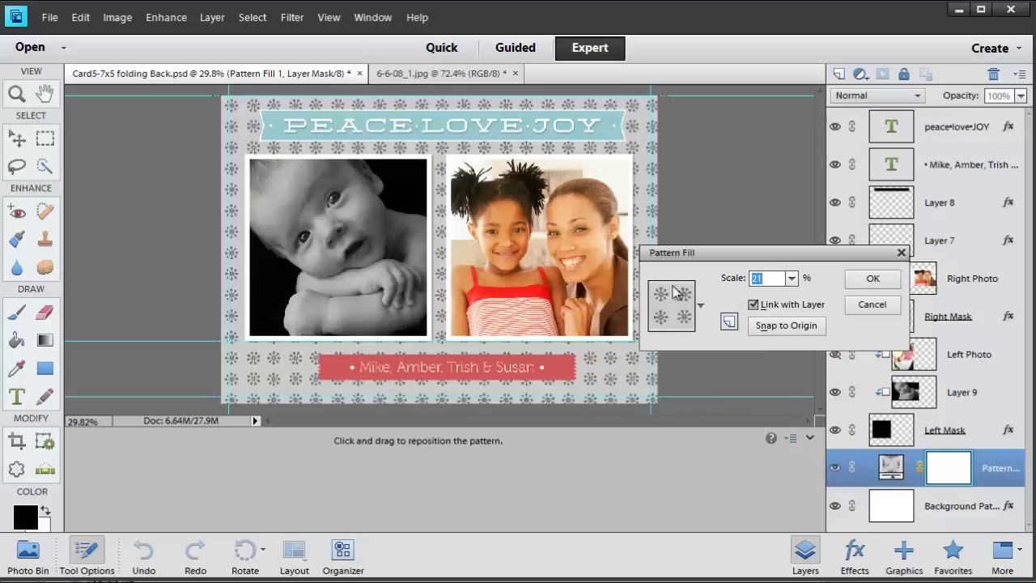
pyautogui.click(870, 304)
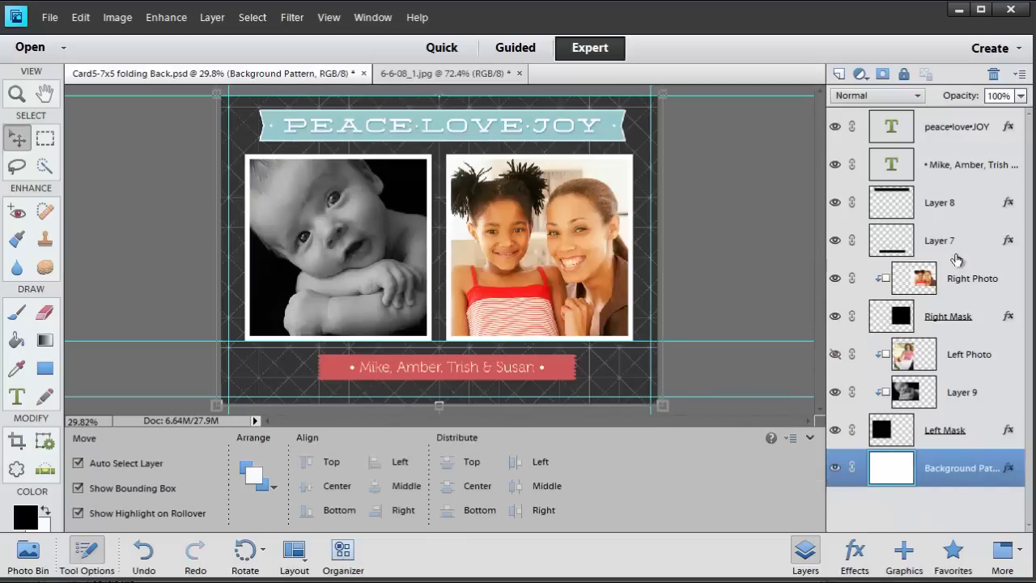
# Step: Select the red banner (Layer 7) and stretch its width to 129.19% without constraining proportions
pyautogui.click(569, 377)
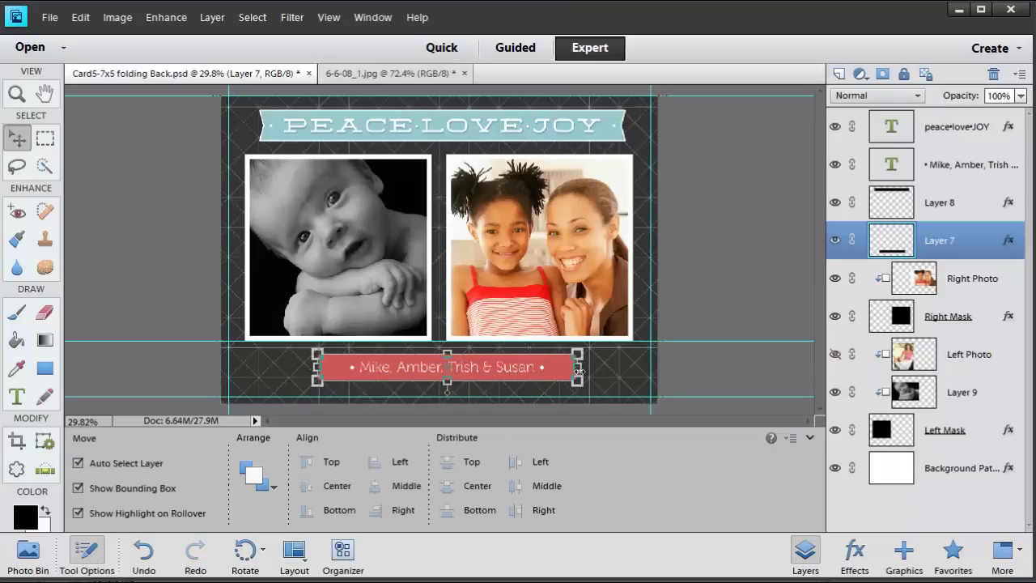
pyautogui.moveTo(576, 367); pyautogui.dragTo(584, 367)
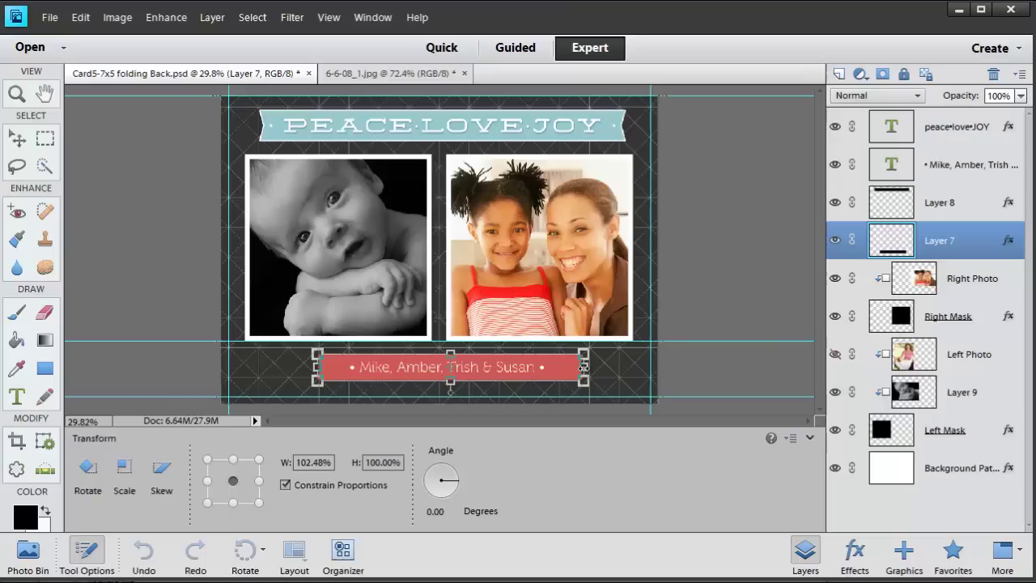
pyautogui.moveTo(583, 367); pyautogui.dragTo(621, 371)
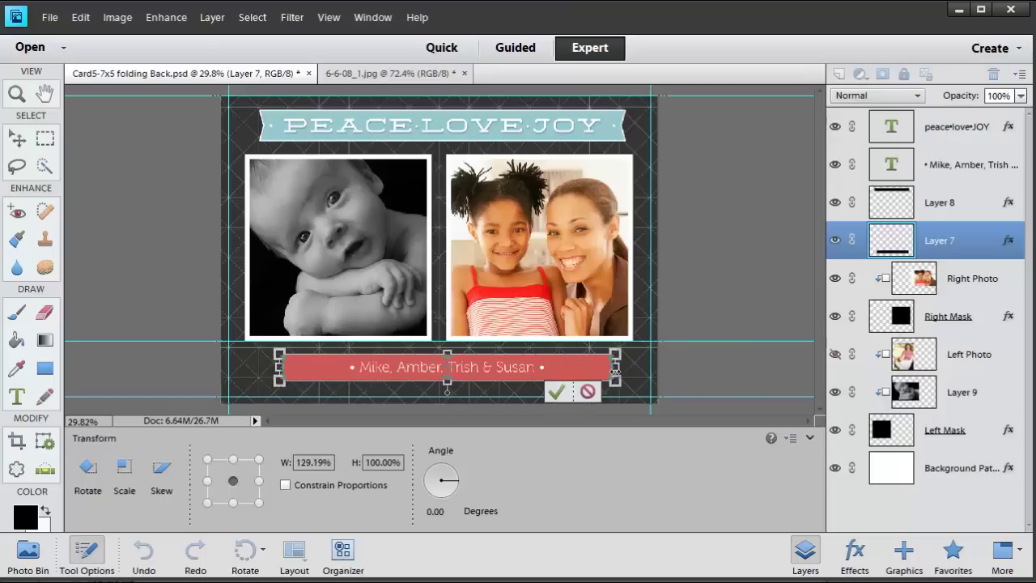
pyautogui.click(557, 393)
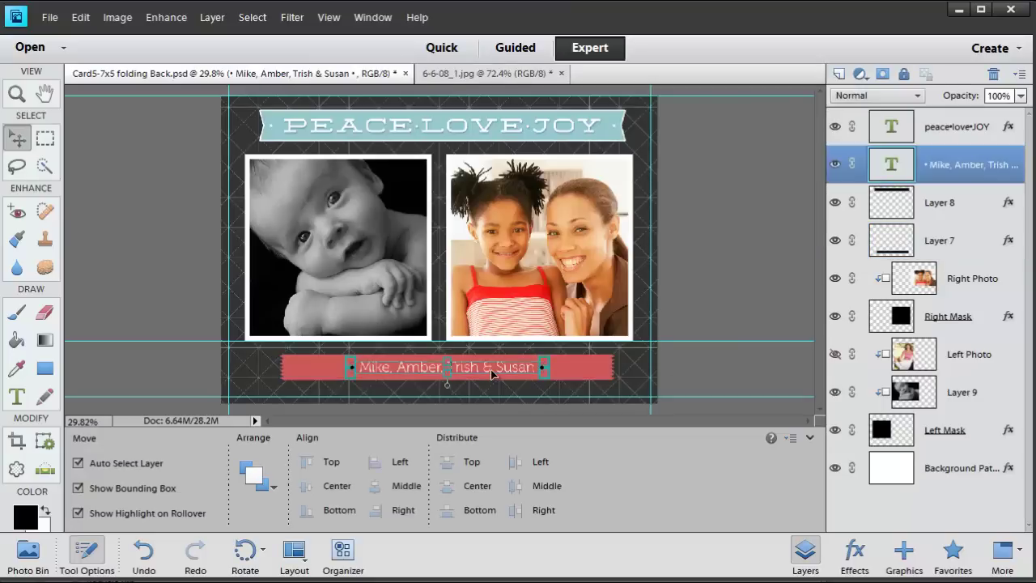
pyautogui.click(471, 369)
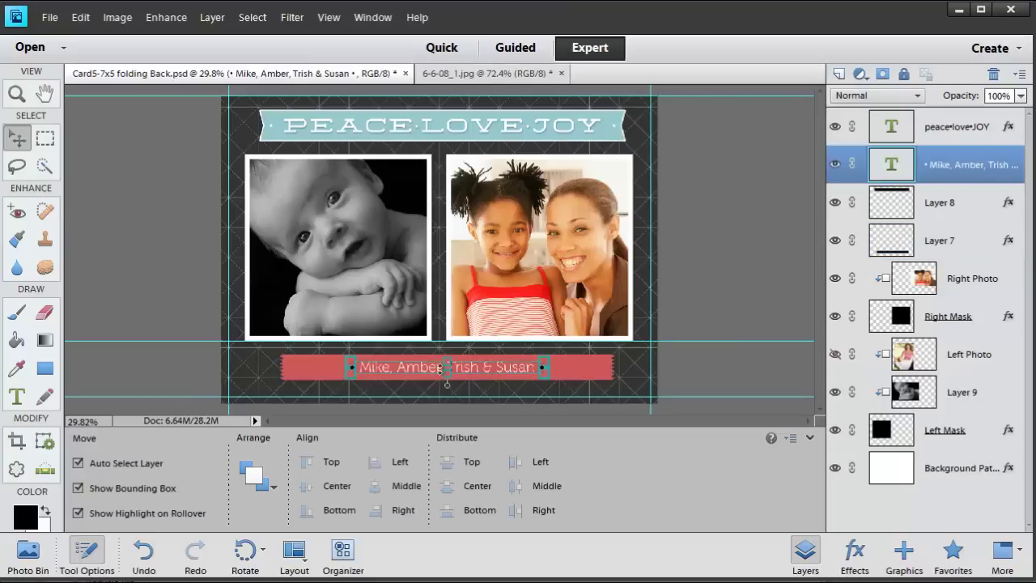